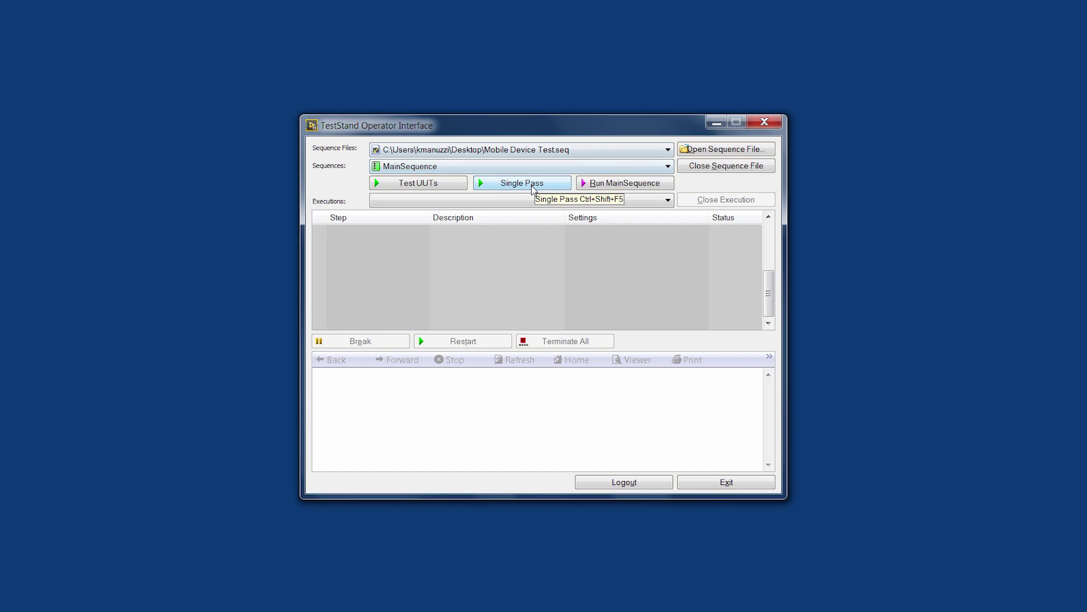
Run the MainSequence of Mobile Device Test.seq once as a Single Pass
{"action": "left_click", "coordinate": [533, 189]}
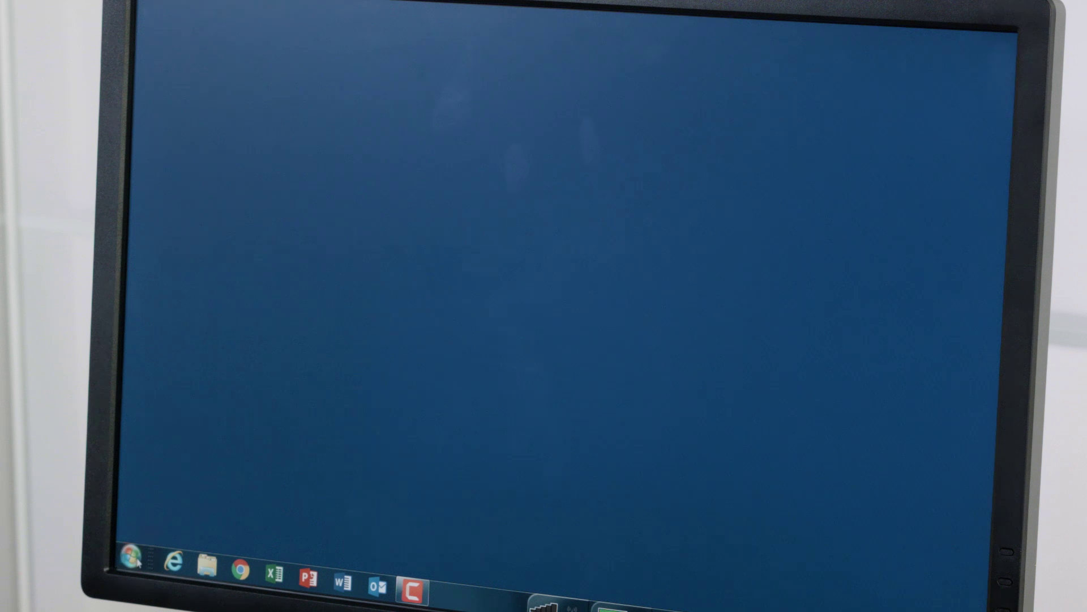
Start the TestStand Sequence Editor and log in with the administrator account, leaving the password empty
{"action": "left_click", "coordinate": [131, 556]}
{"action": "left_click", "coordinate": [191, 331]}
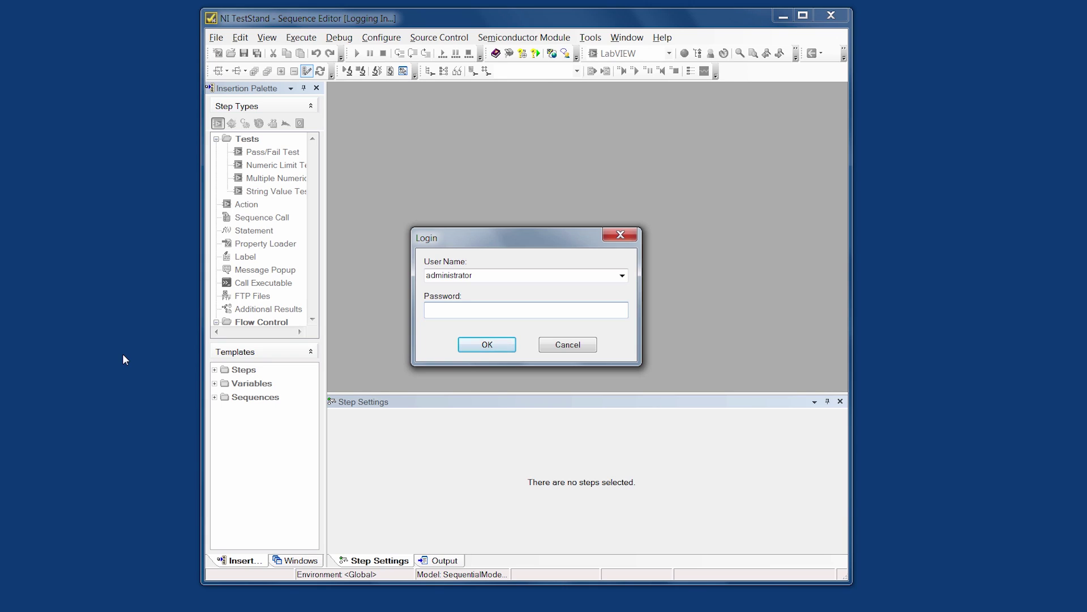
{"action": "left_click", "coordinate": [493, 348]}
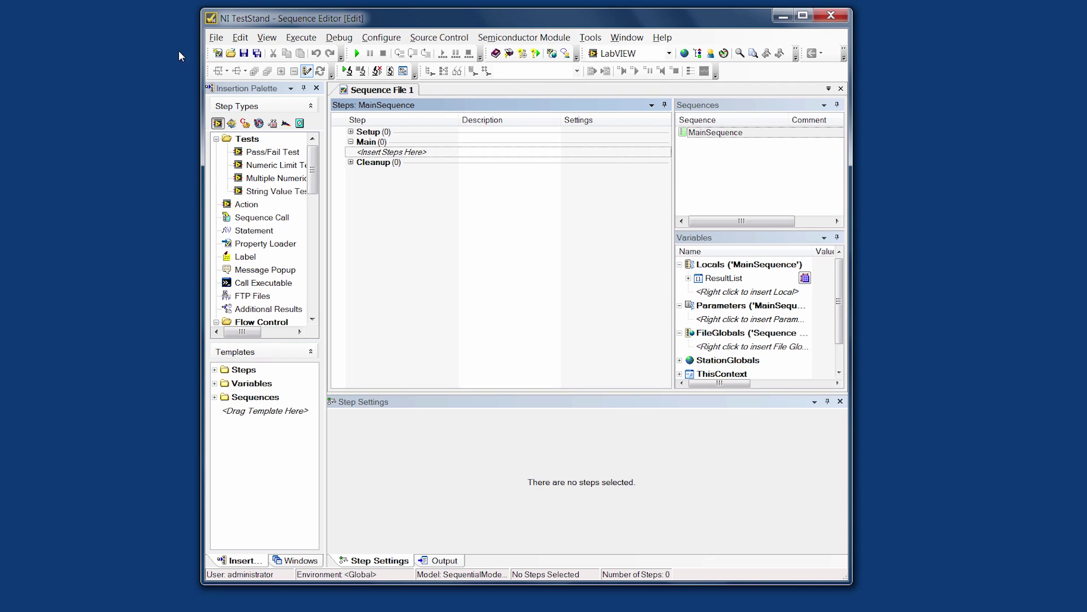
Open Mobile Device Test.seq from the Examples\Demos\Mobile Device Test folder and dismiss the About This Example message
{"action": "left_click", "coordinate": [230, 55]}
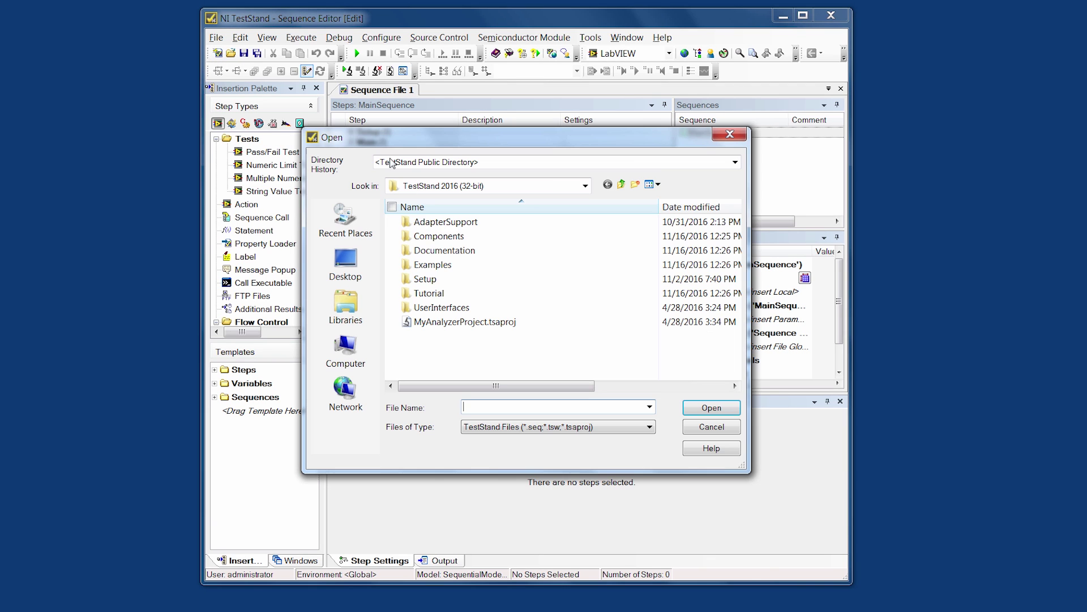
{"action": "double_click", "coordinate": [432, 265]}
{"action": "double_click", "coordinate": [427, 280]}
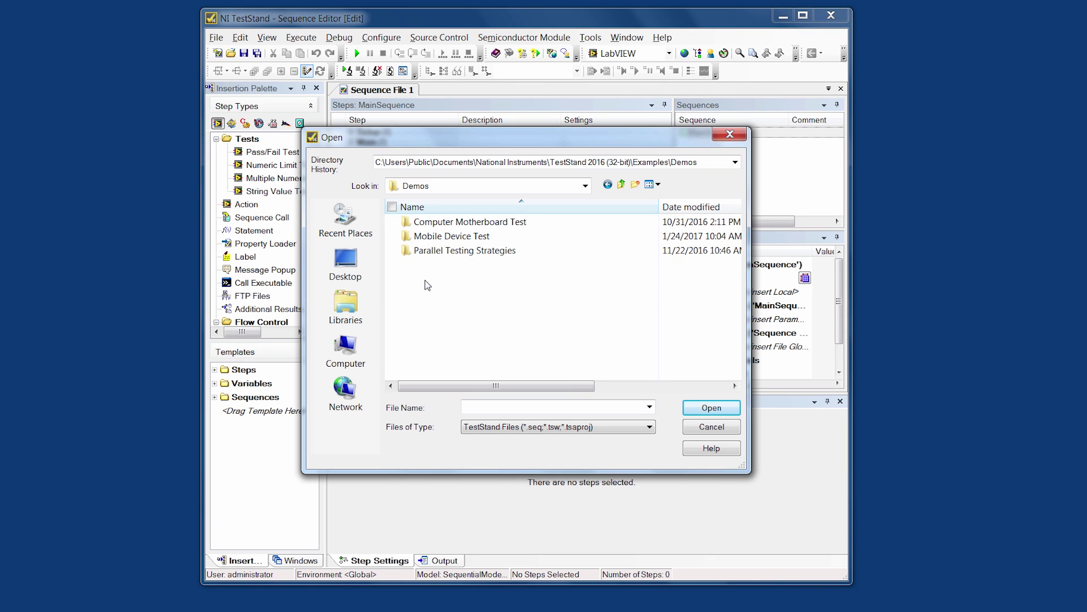
{"action": "double_click", "coordinate": [430, 236]}
{"action": "left_click", "coordinate": [439, 265]}
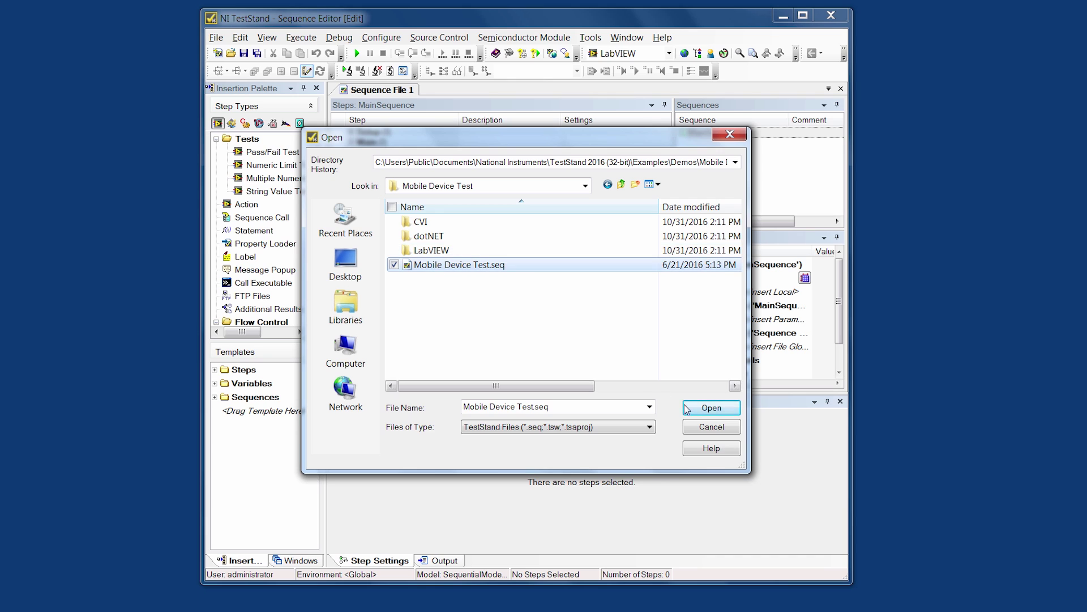
{"action": "left_click", "coordinate": [711, 408]}
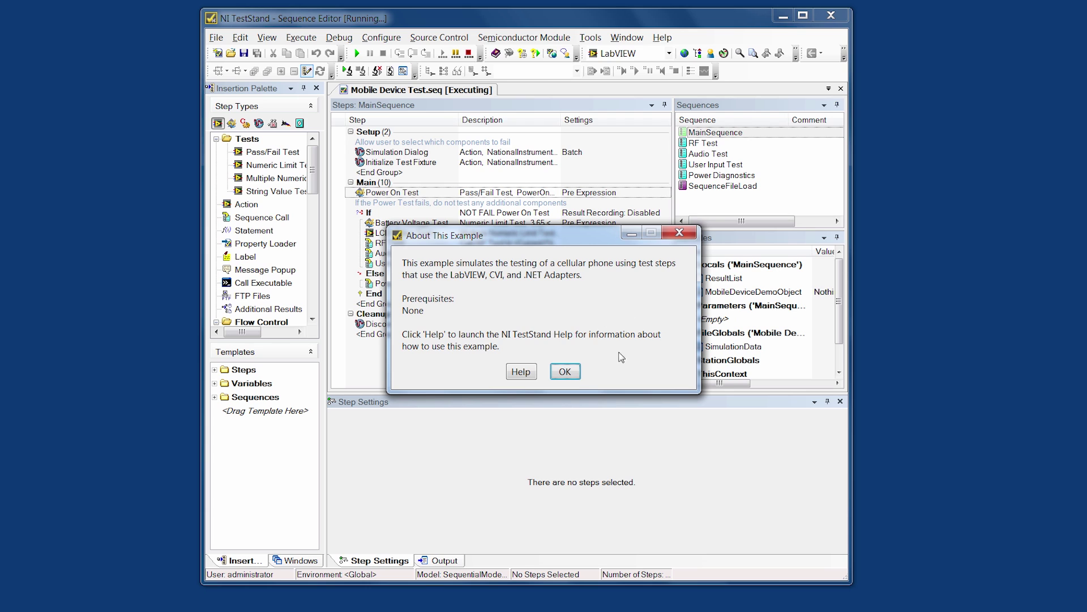
{"action": "left_click", "coordinate": [565, 372]}
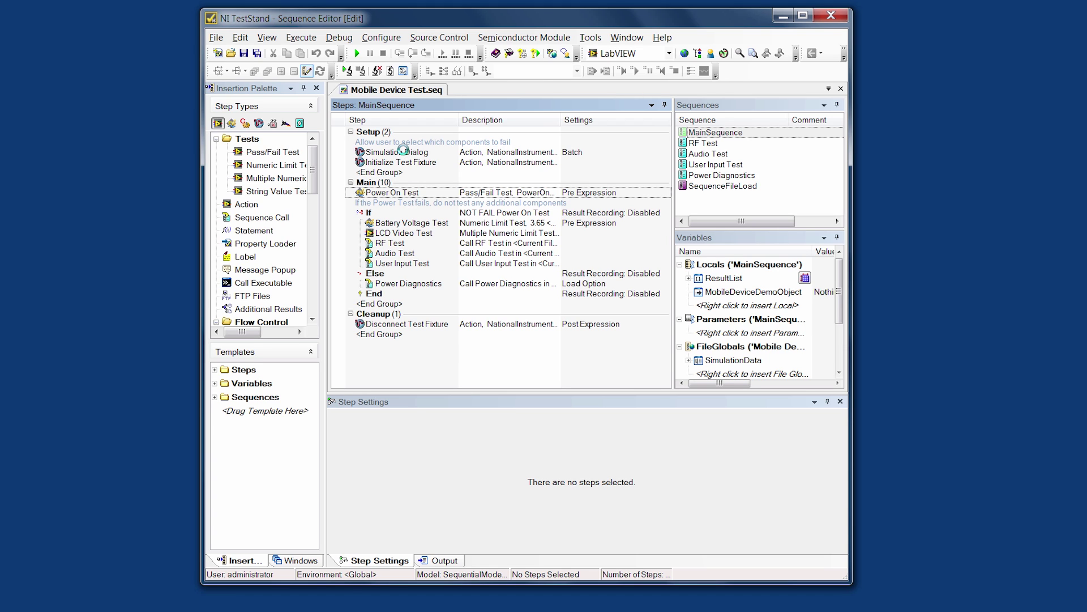
Examine the settings of the Simulation Dialog, Battery Voltage Test and LCD Video Test steps, including the LCD test's limits and code module
{"action": "left_click", "coordinate": [403, 150]}
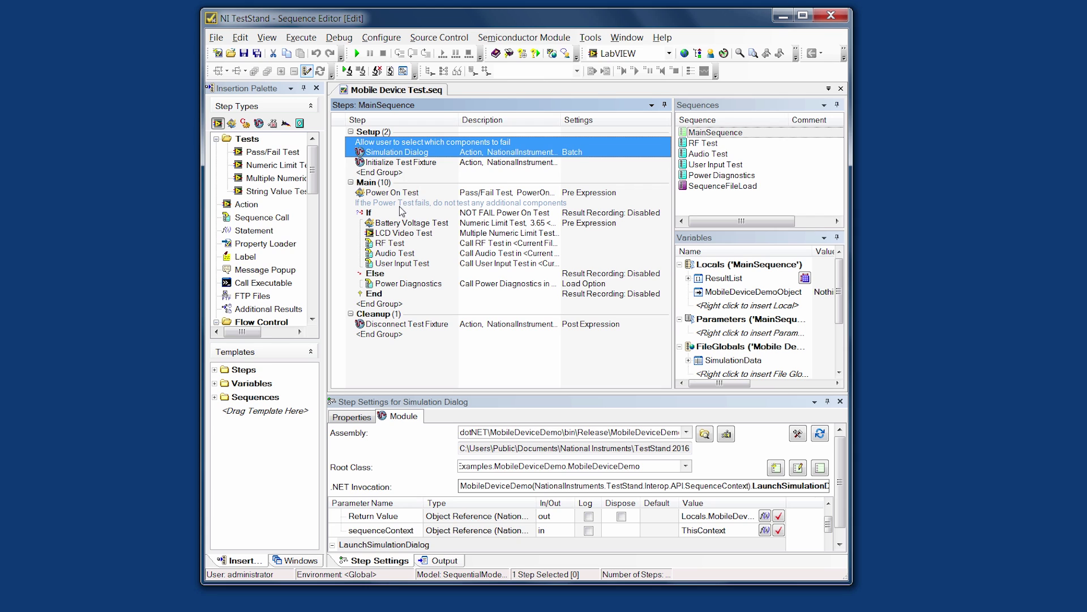
{"action": "left_click", "coordinate": [402, 224]}
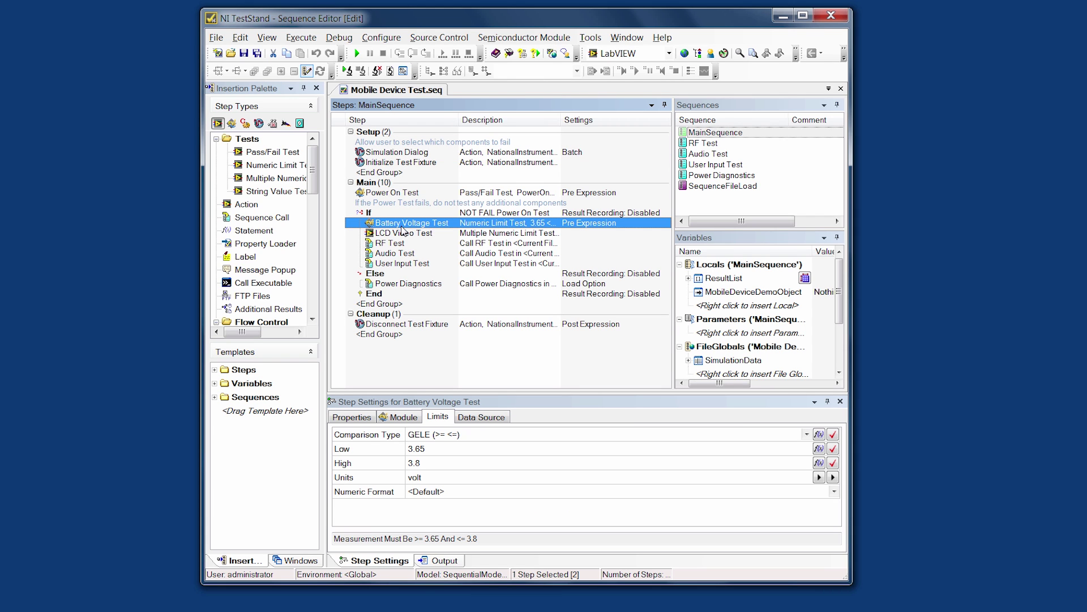
{"action": "left_click", "coordinate": [403, 235]}
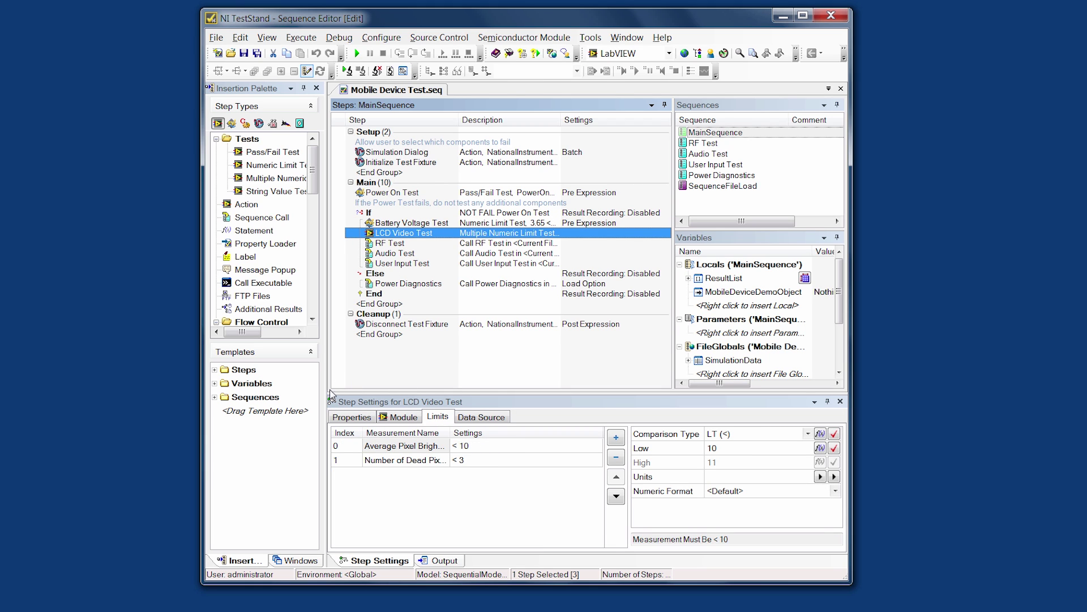
{"action": "left_click", "coordinate": [399, 418]}
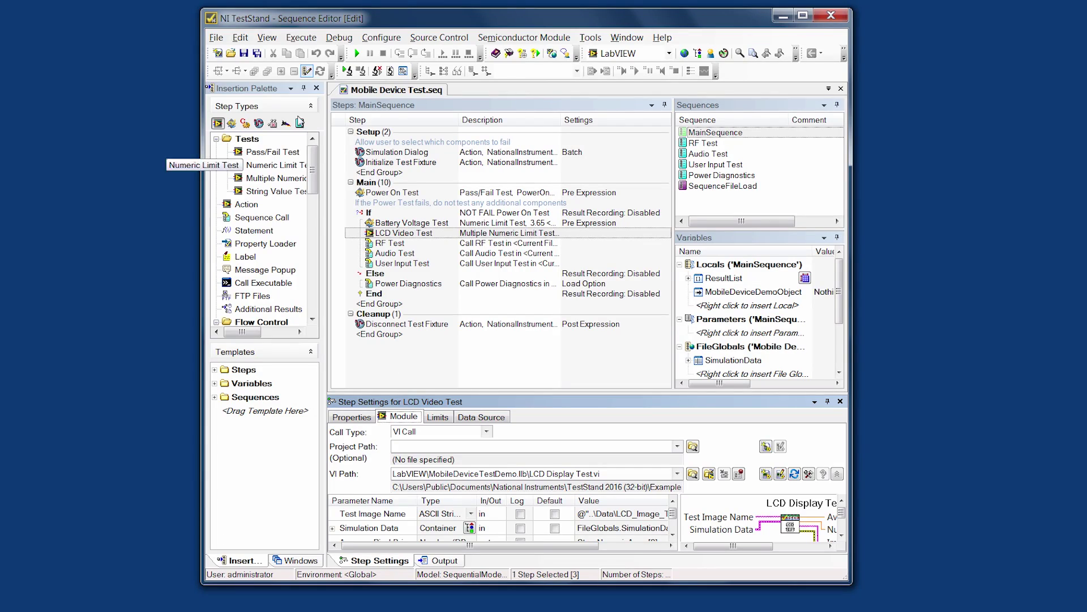
Run the sequence as a Single Pass with the Antenna selected as the component to fail
{"action": "left_click", "coordinate": [305, 38]}
{"action": "left_click", "coordinate": [294, 68]}
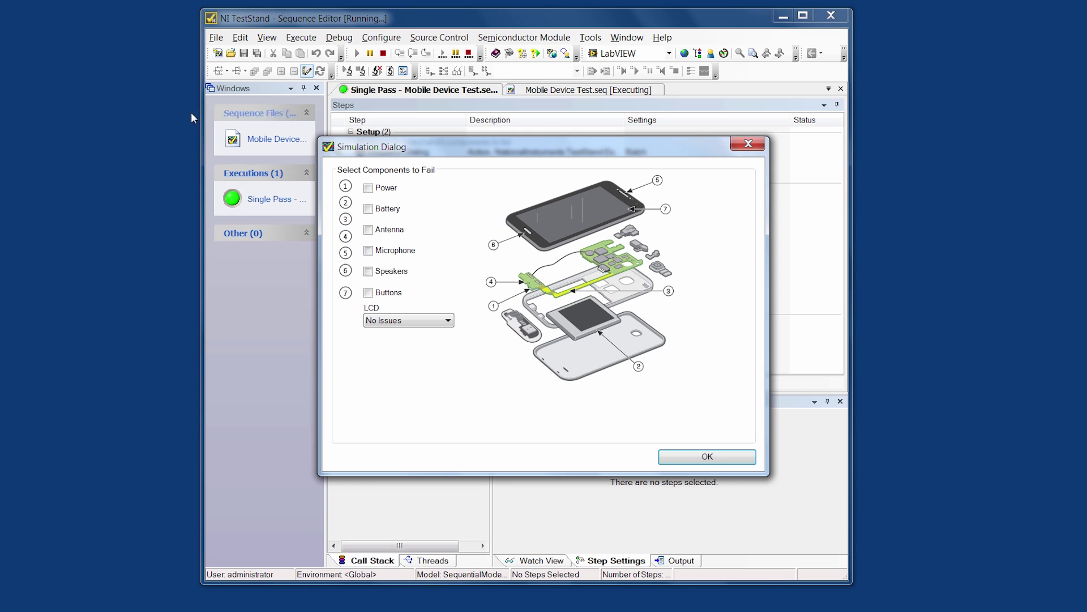
{"action": "left_click", "coordinate": [368, 230]}
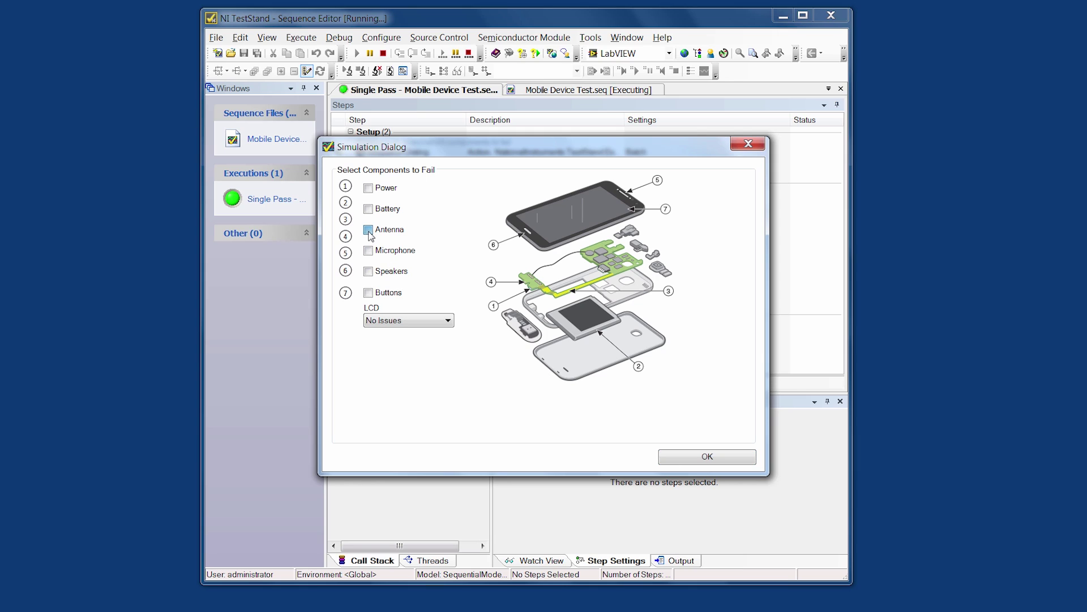
{"action": "left_click", "coordinate": [676, 458]}
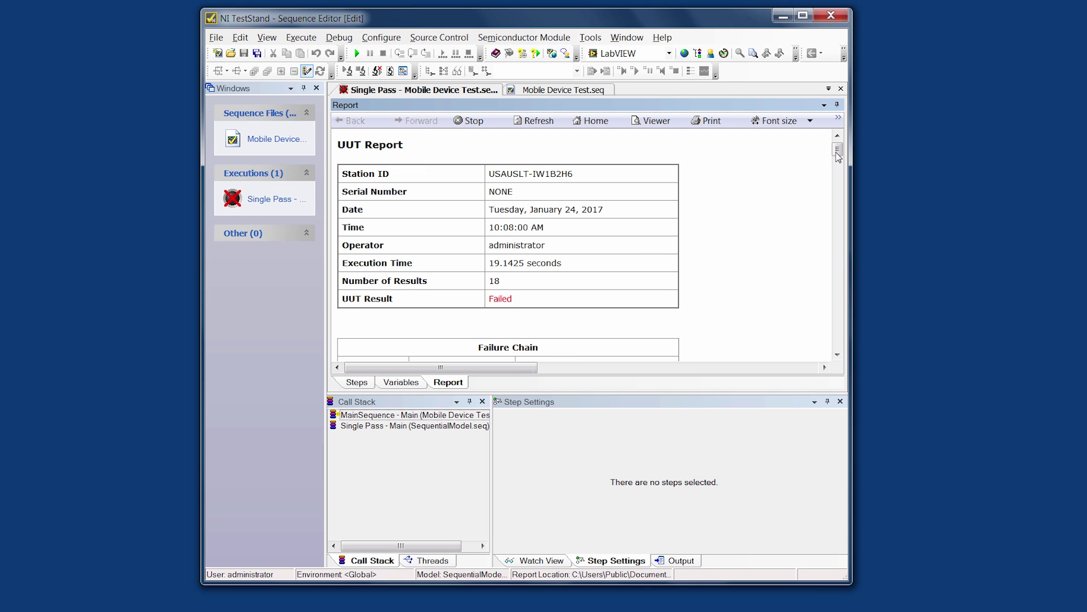
Read the UUT report down to the LTE Test result and close the Single Pass execution
{"action": "left_click_drag", "start_coordinate": [838, 151], "coordinate": [839, 216]}
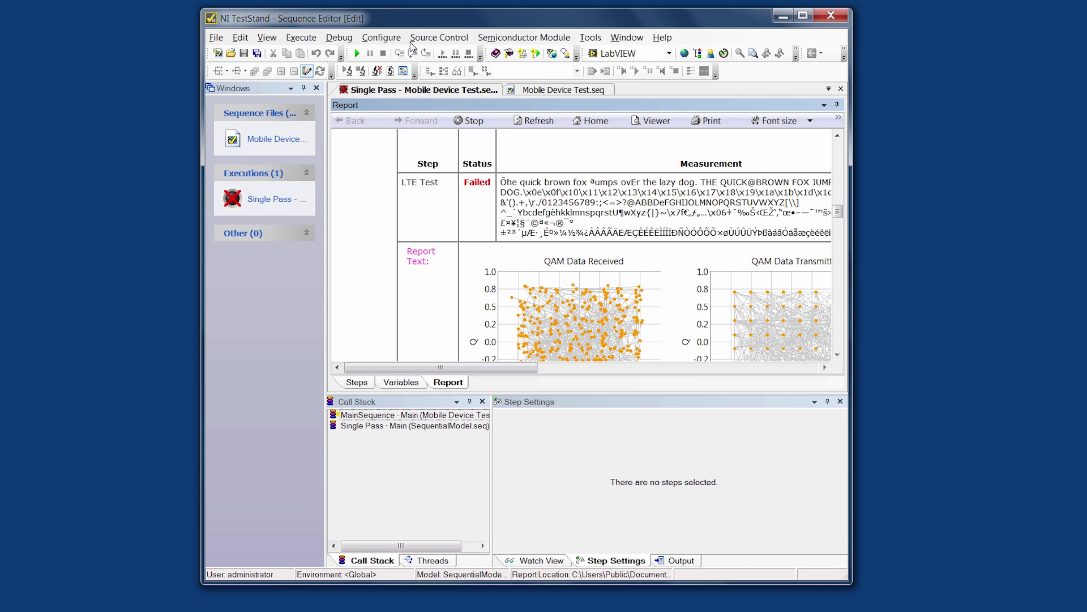
{"action": "right_click", "coordinate": [434, 91]}
{"action": "left_click", "coordinate": [448, 96]}
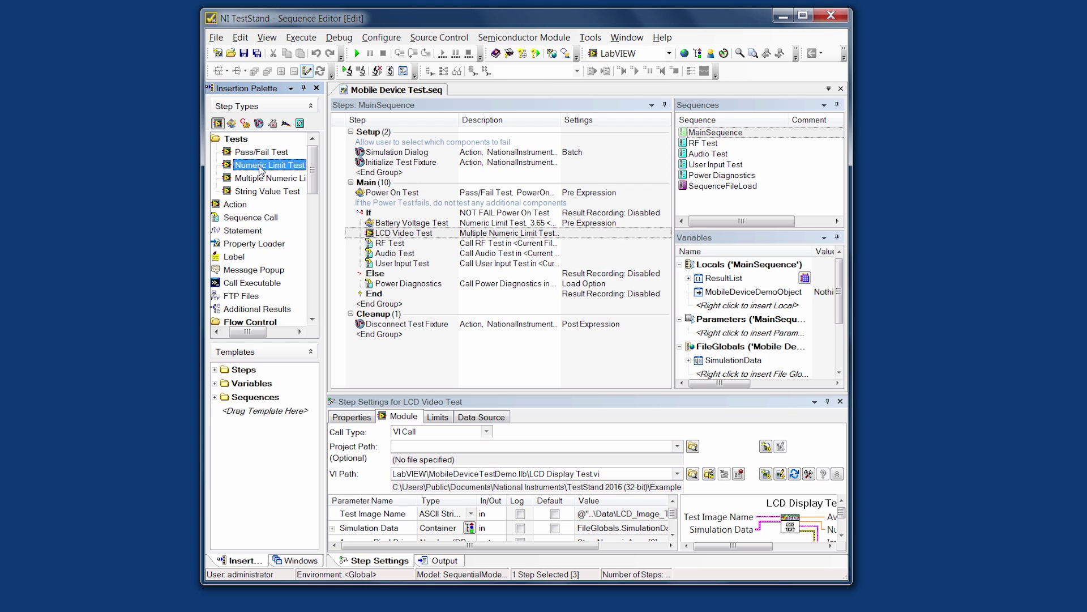
Insert a Numeric Limit Test after LCD Video Test in the Main group, with a low limit of 19 and a high limit of 20
{"action": "left_click_drag", "start_coordinate": [261, 170], "coordinate": [378, 248]}
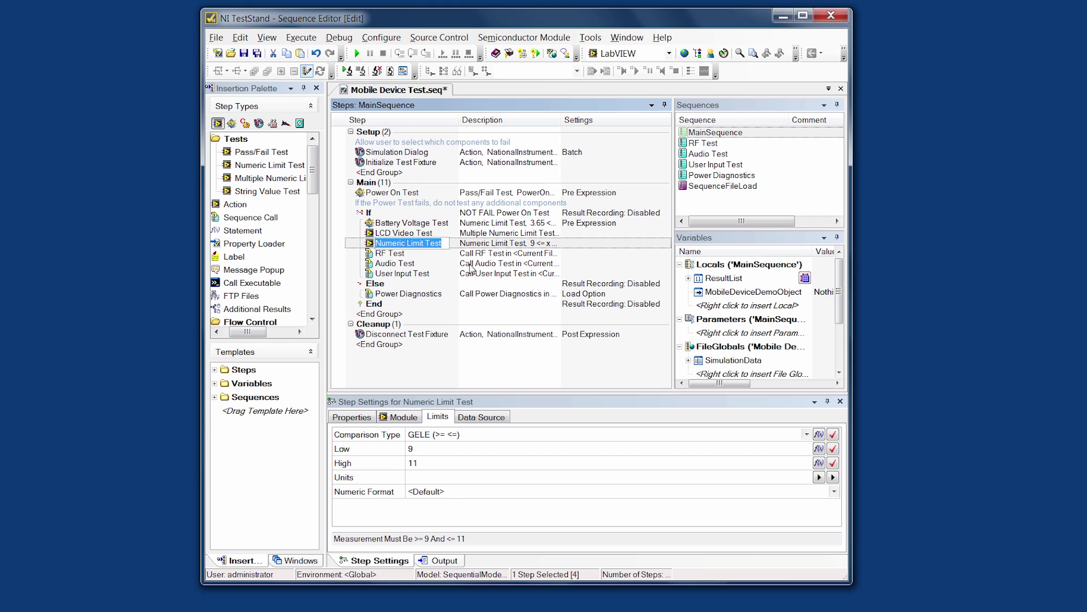
{"action": "left_click", "coordinate": [411, 449]}
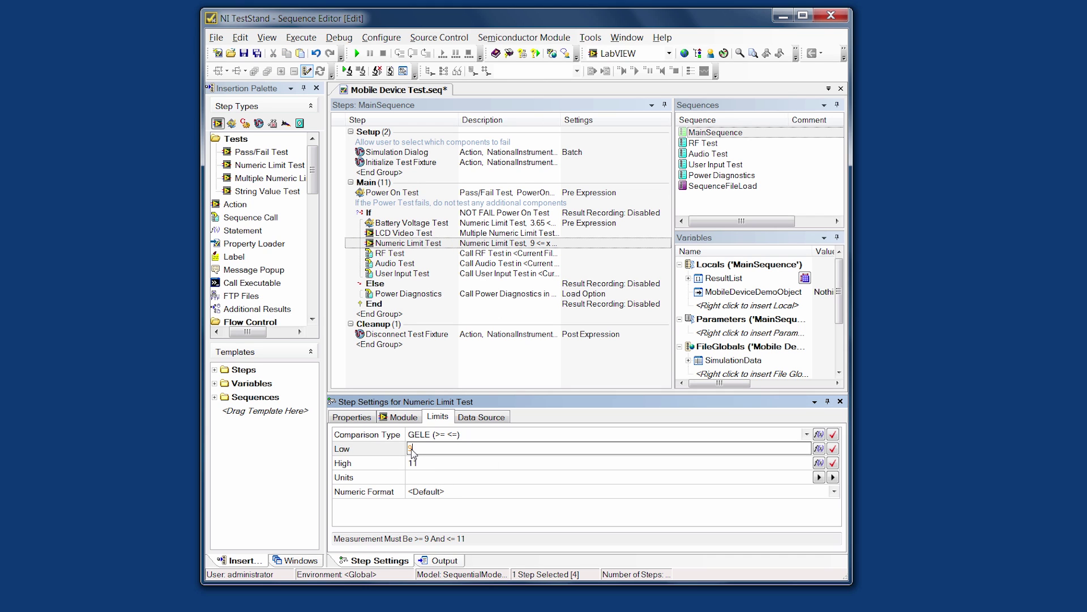
{"action": "type", "text": "19"}
{"action": "left_click", "coordinate": [420, 463]}
{"action": "type", "text": "20"}
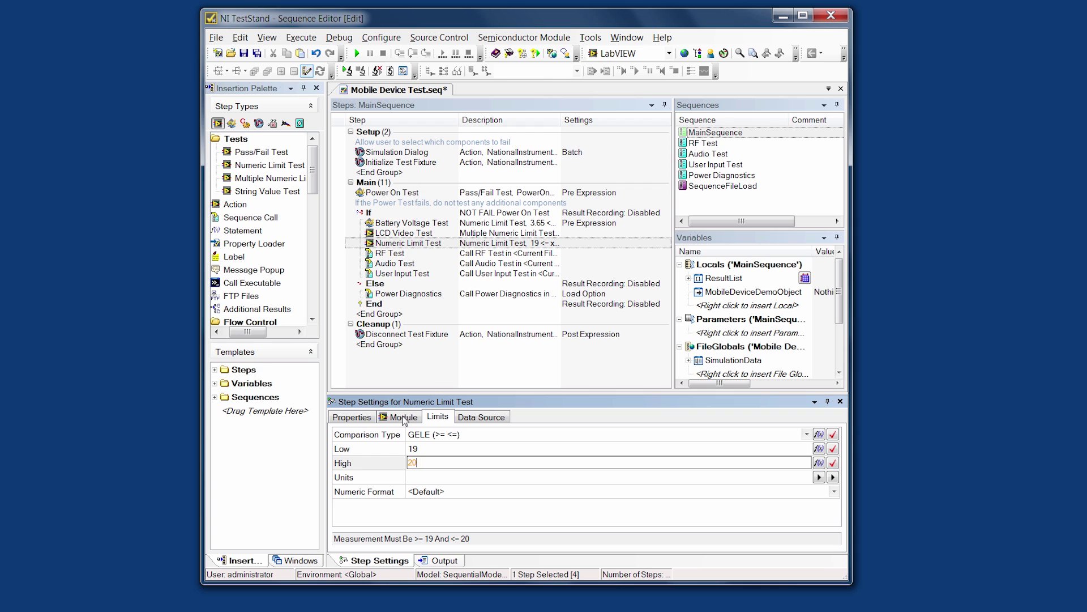
{"action": "key", "text": "Return"}
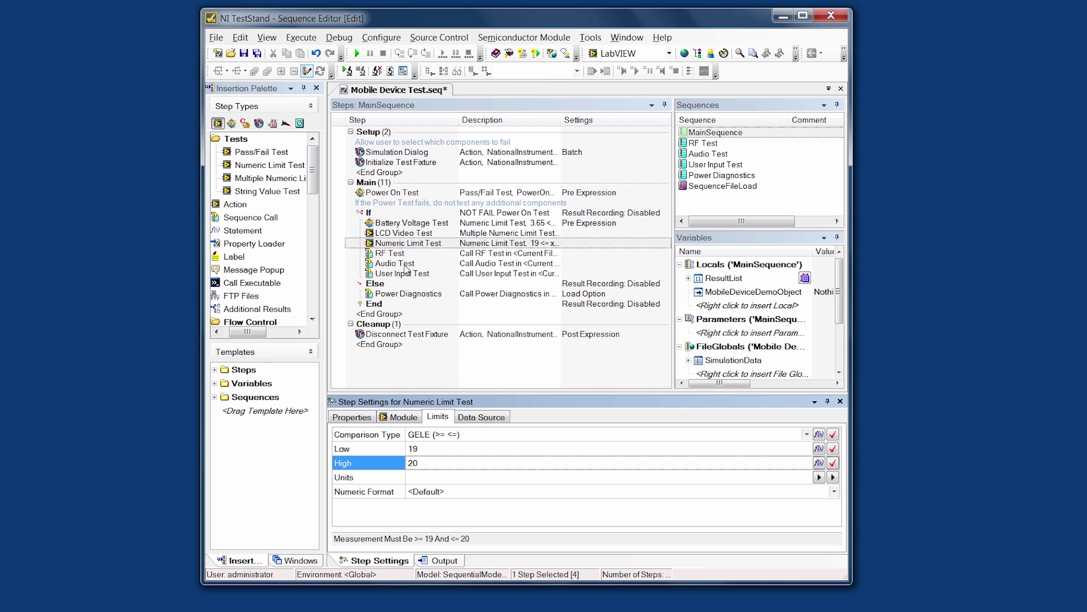
Assign Audio Test.vi from the Desktop as the code module of the new numeric limit test
{"action": "left_click", "coordinate": [401, 420]}
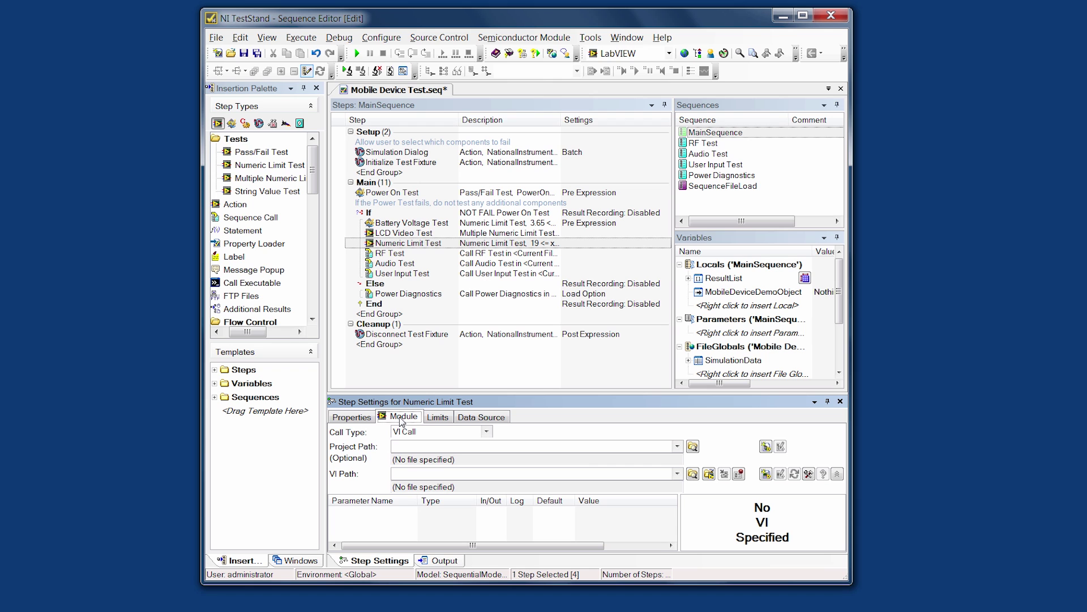
{"action": "left_click", "coordinate": [692, 475]}
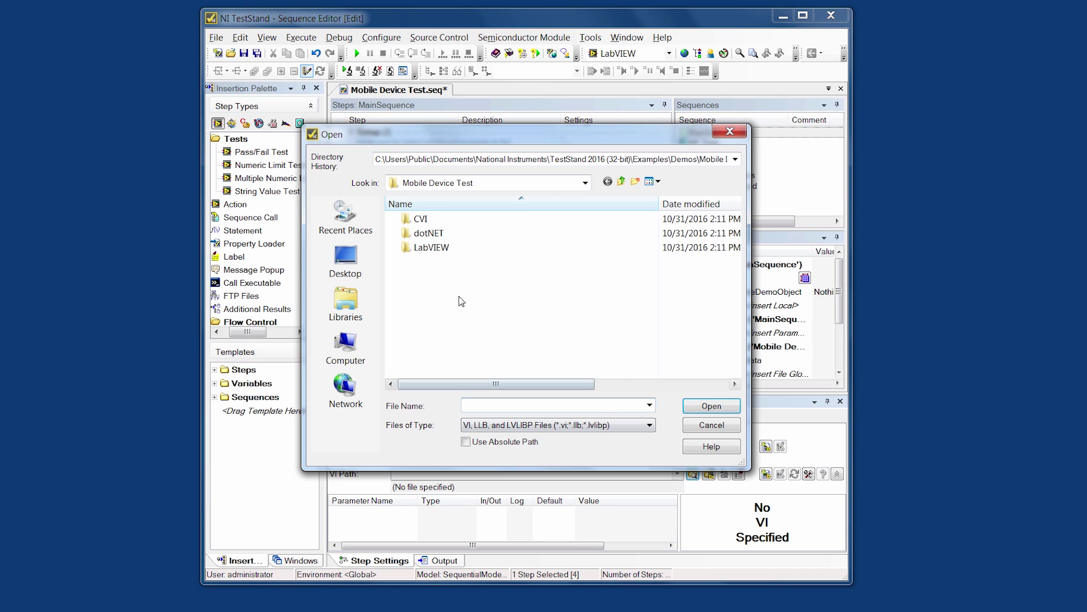
{"action": "left_click", "coordinate": [346, 259]}
{"action": "scroll", "coordinate": [740, 278], "scroll_direction": "down", "scroll_amount": 3}
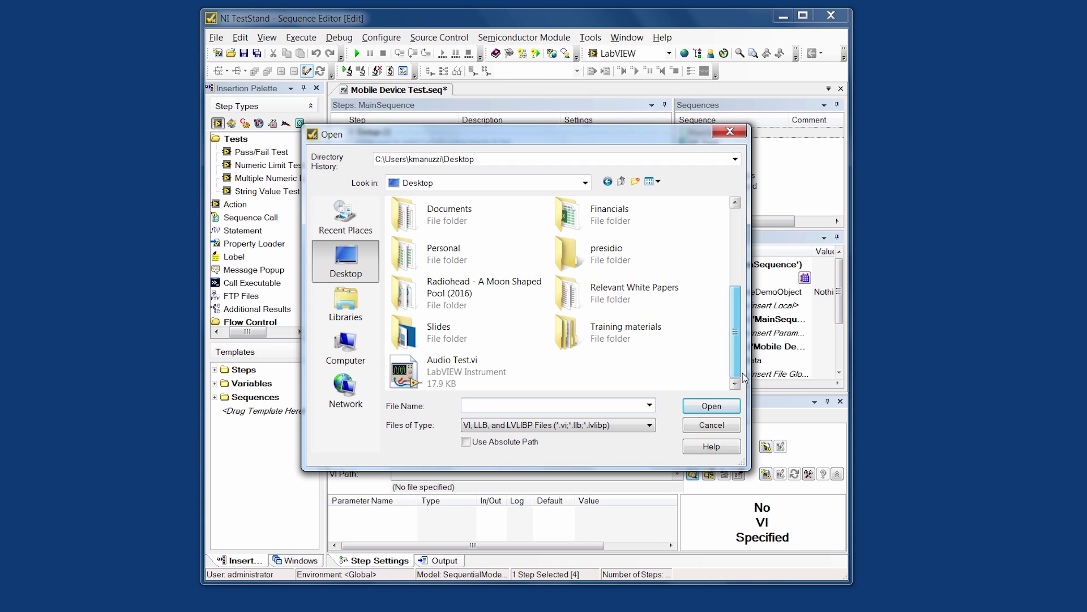
{"action": "left_click", "coordinate": [467, 370]}
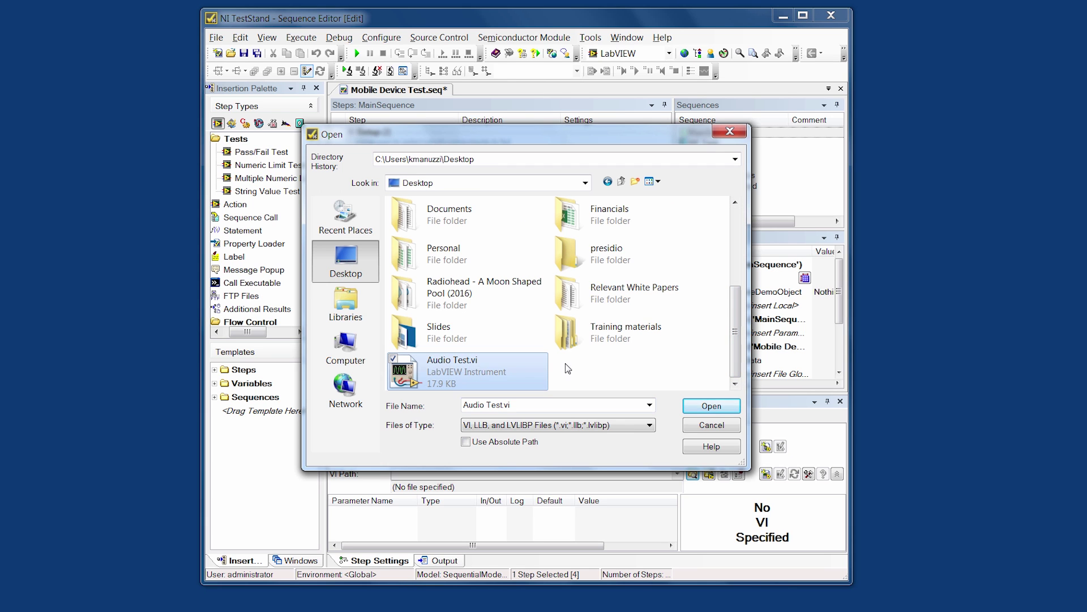
{"action": "left_click", "coordinate": [711, 405]}
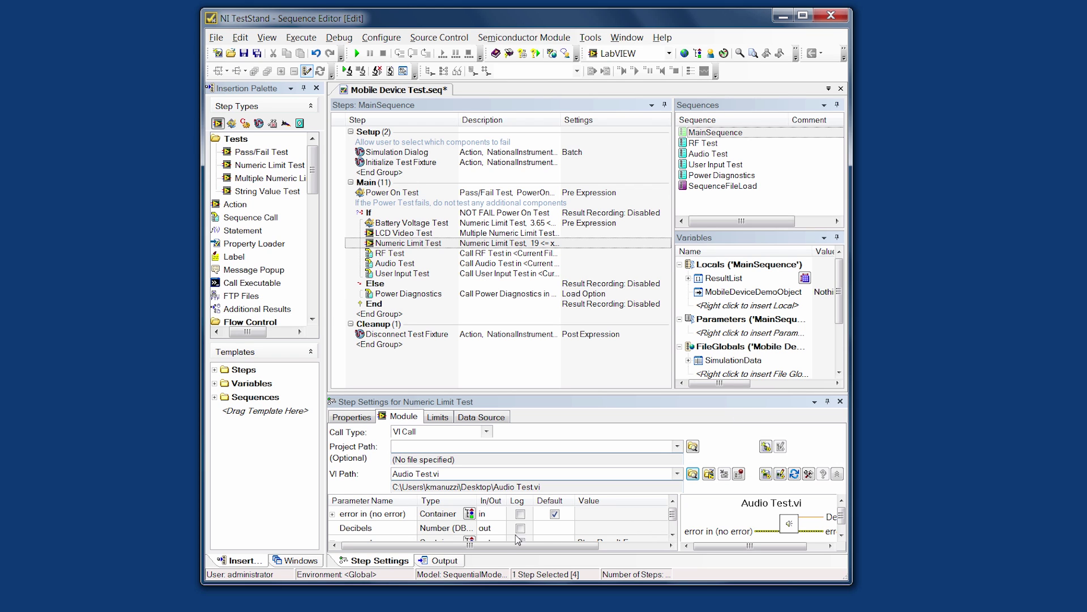
Store the VI's Decibels output in Step.Result.Numeric
{"action": "left_click_drag", "start_coordinate": [672, 516], "coordinate": [671, 520]}
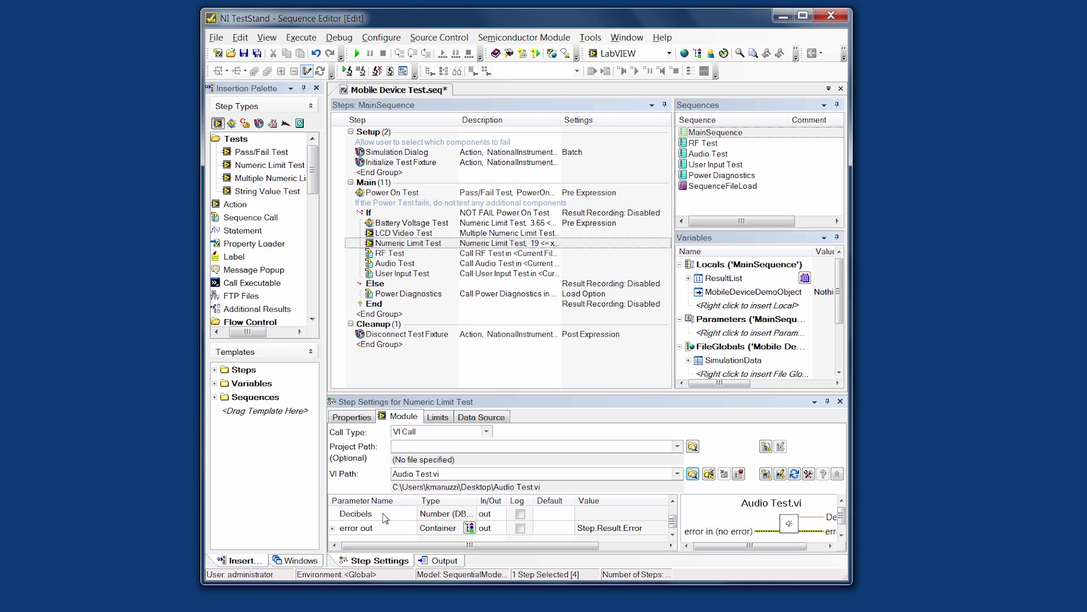
{"action": "left_click", "coordinate": [589, 513]}
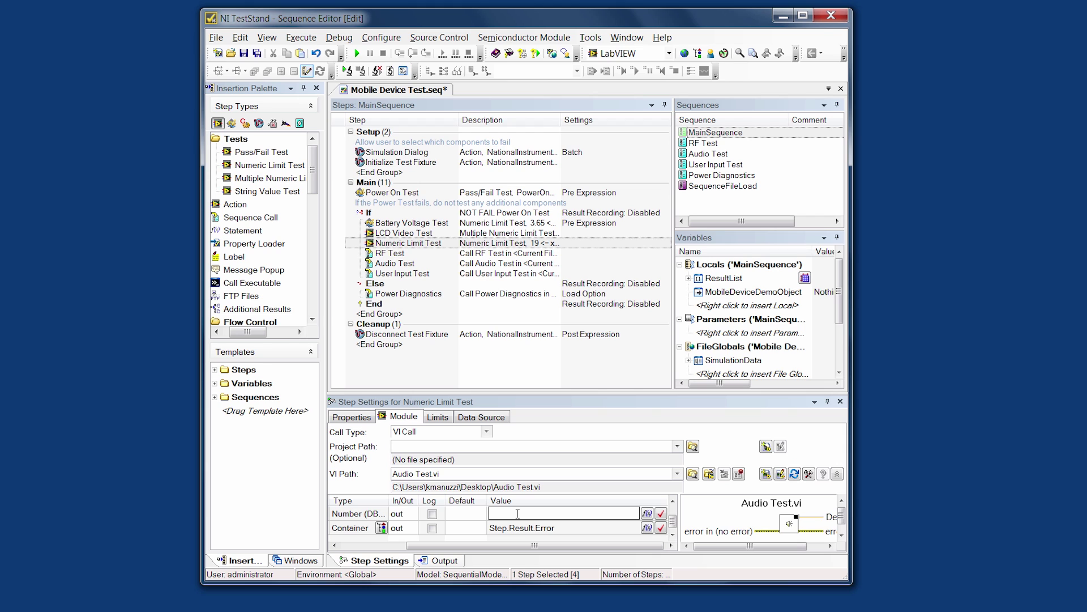
{"action": "type", "text": "Step."}
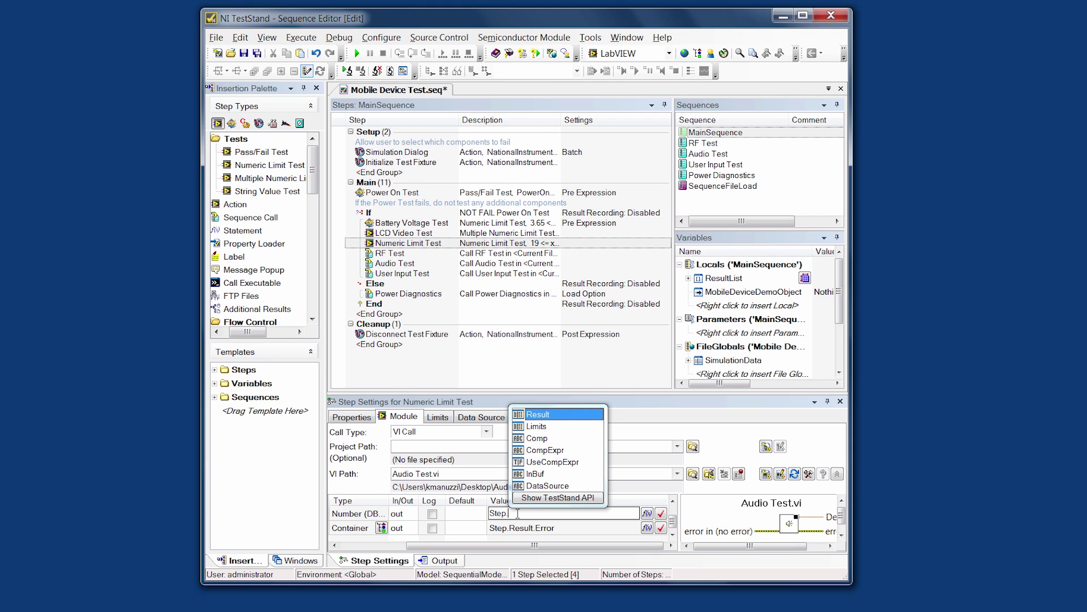
{"action": "left_click", "coordinate": [556, 415]}
{"action": "type", "text": "."}
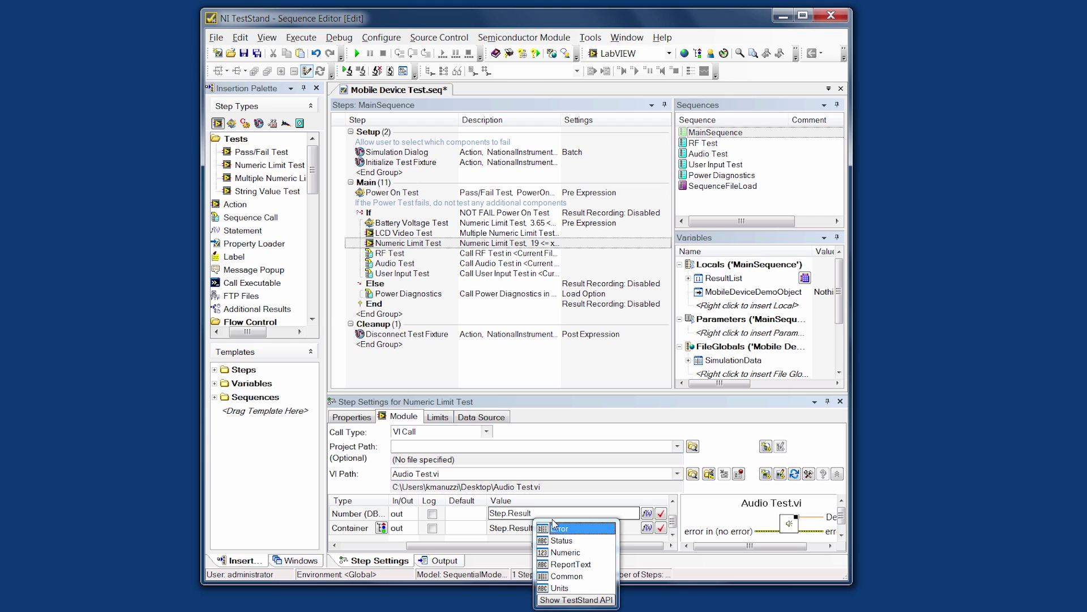
{"action": "left_click", "coordinate": [565, 552]}
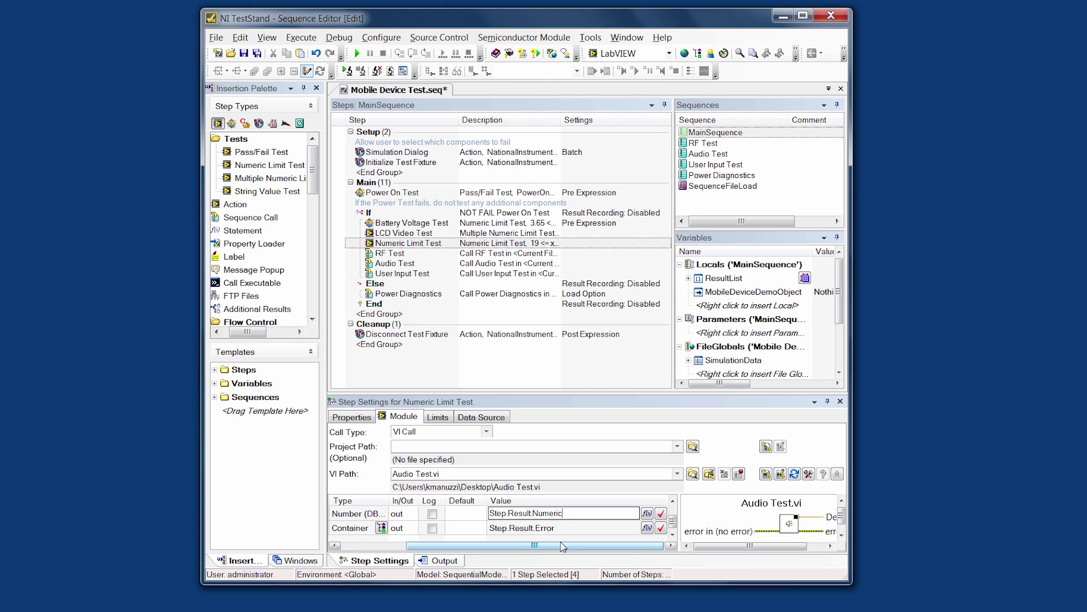
Rename the new numeric limit test step as Audio Test
{"action": "right_click", "coordinate": [402, 244]}
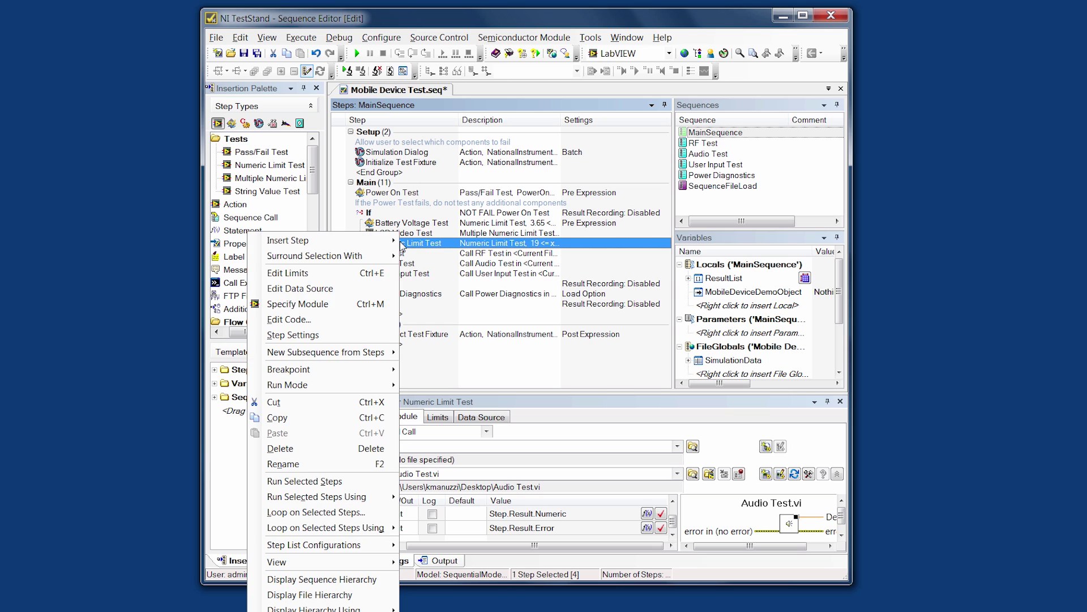
{"action": "left_click", "coordinate": [315, 464]}
{"action": "type", "text": "Aud"}
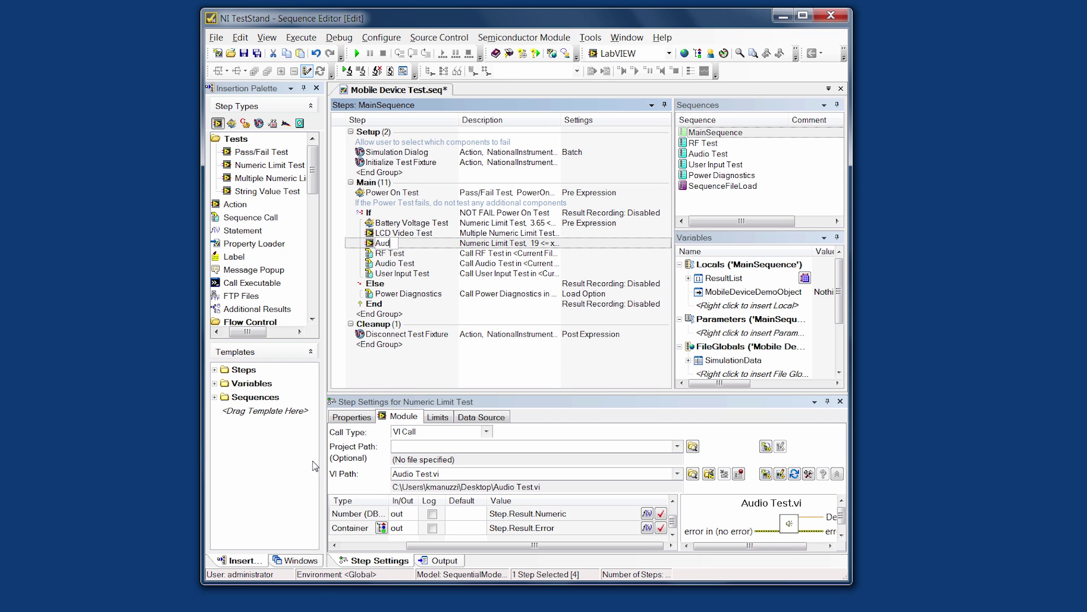
{"action": "type", "text": "io Test"}
{"action": "left_click", "coordinate": [399, 256]}
{"action": "left_click", "coordinate": [391, 253]}
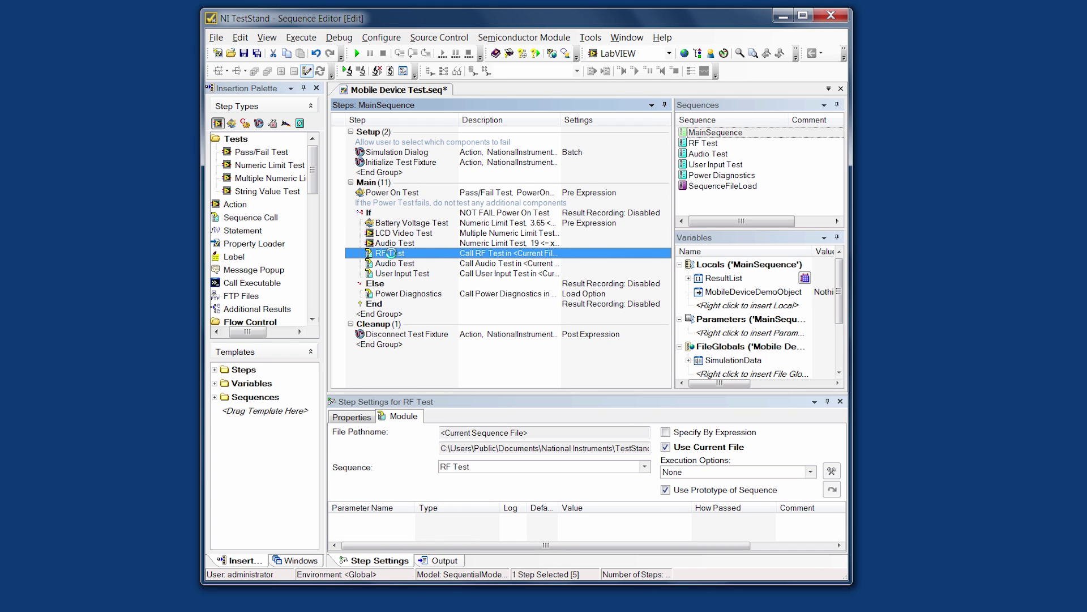
Run a single pass of the sequence without saving or simulating any component failures, and review the Audio Test result in the report
{"action": "left_click", "coordinate": [301, 38]}
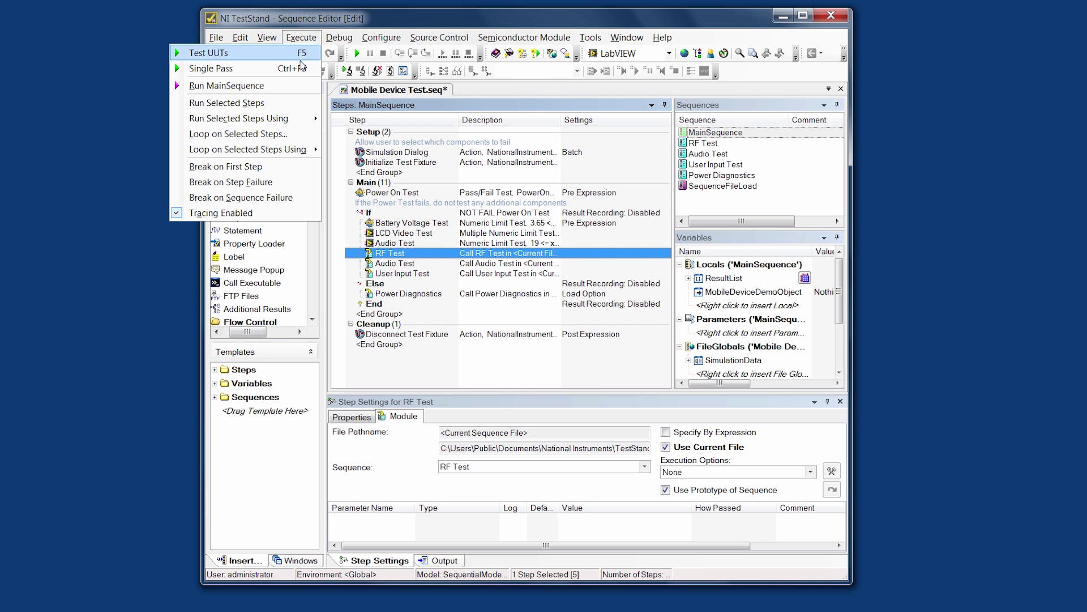
{"action": "left_click", "coordinate": [301, 68]}
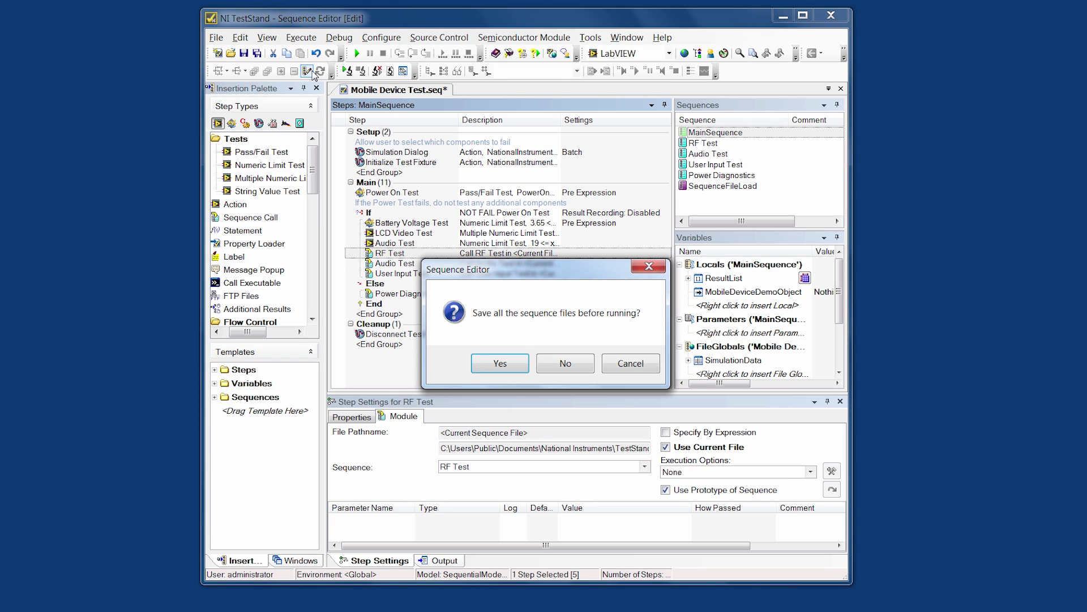
{"action": "left_click", "coordinate": [548, 369]}
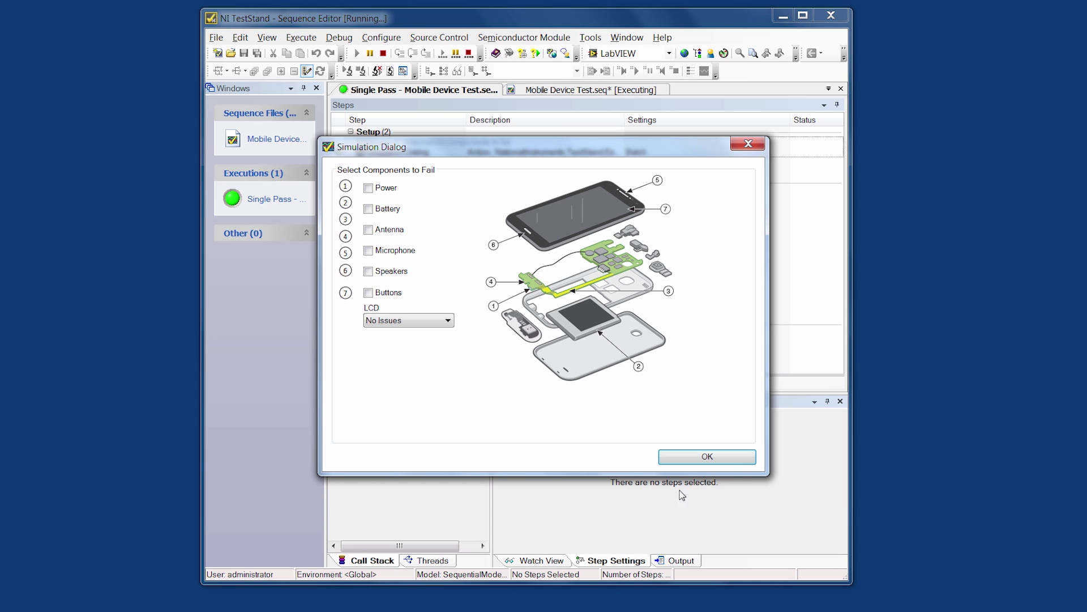
{"action": "left_click", "coordinate": [732, 457]}
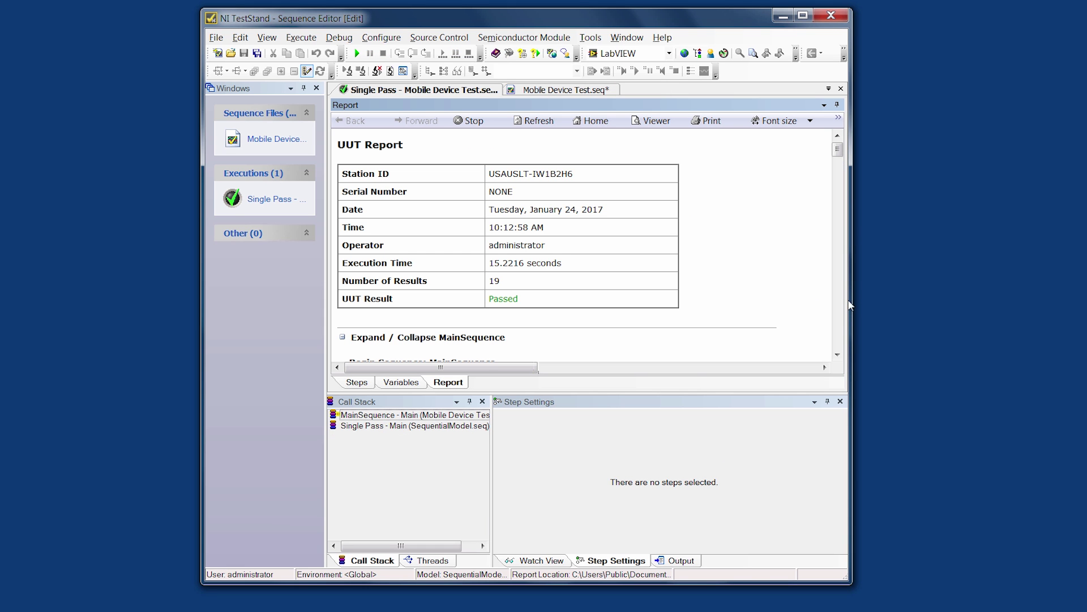
{"action": "left_click", "coordinate": [838, 356]}
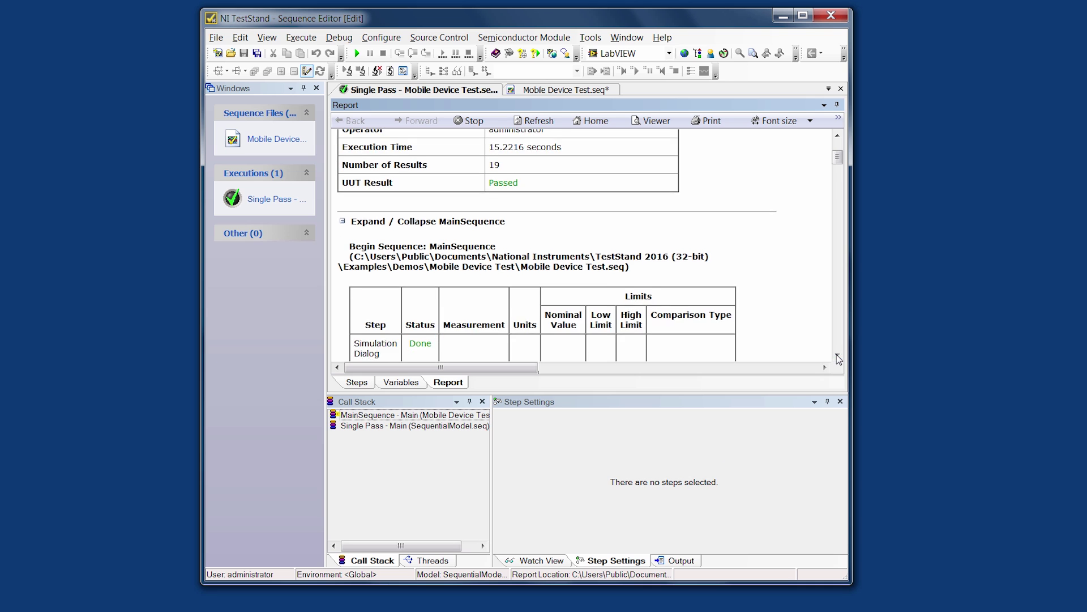
{"action": "left_click", "coordinate": [838, 356]}
{"action": "left_click", "coordinate": [838, 356]}
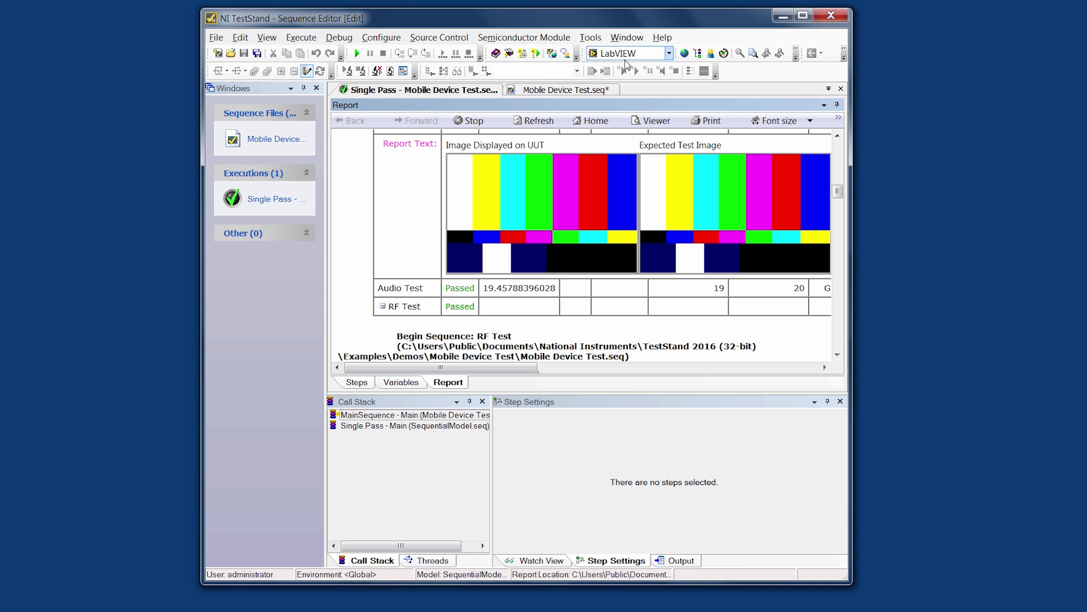
Save a copy of the edited sequence file to the Desktop as Mobile Device Test.seq
{"action": "left_click", "coordinate": [592, 90]}
{"action": "left_click", "coordinate": [215, 37]}
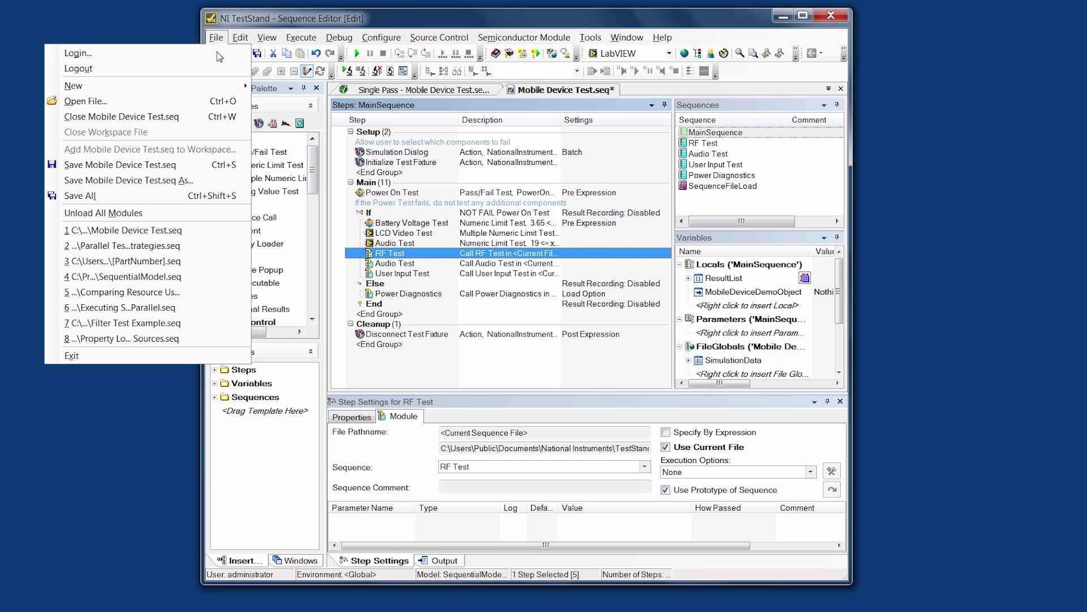
{"action": "left_click", "coordinate": [187, 179]}
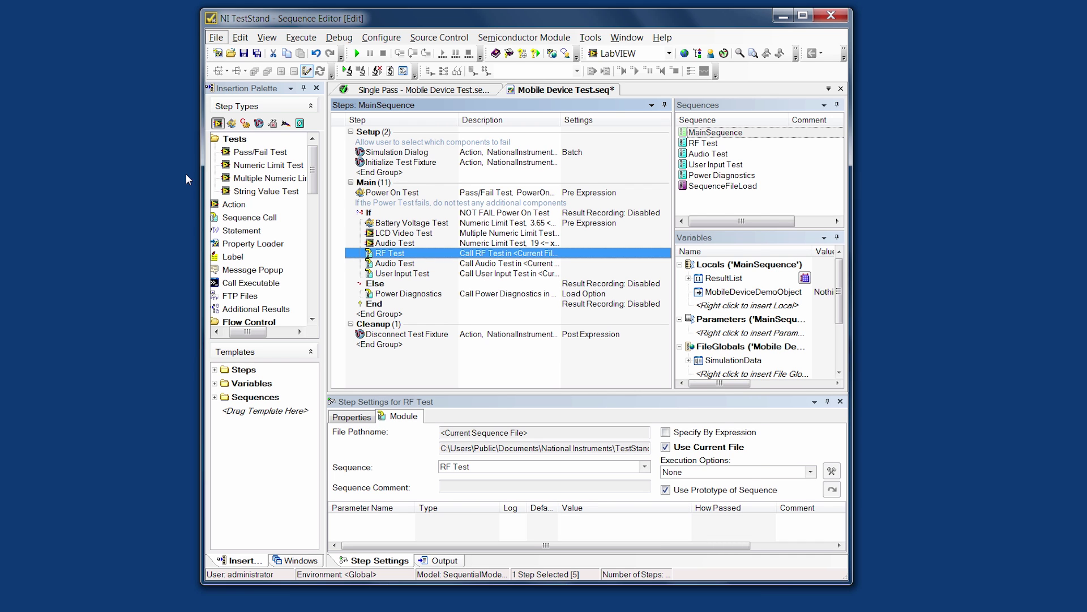
{"action": "left_click", "coordinate": [345, 260]}
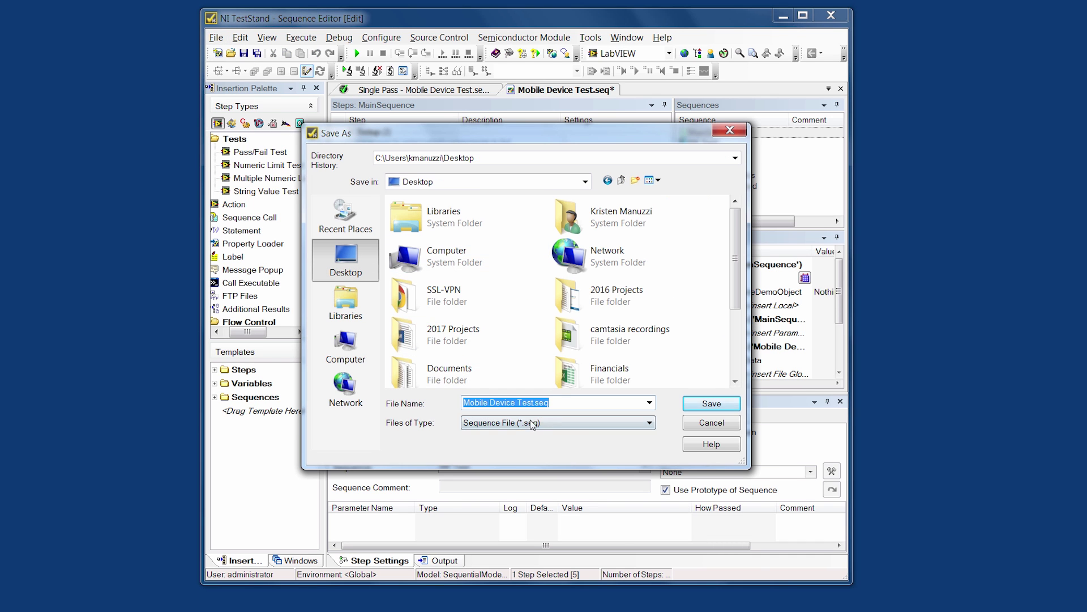
{"action": "left_click", "coordinate": [701, 403]}
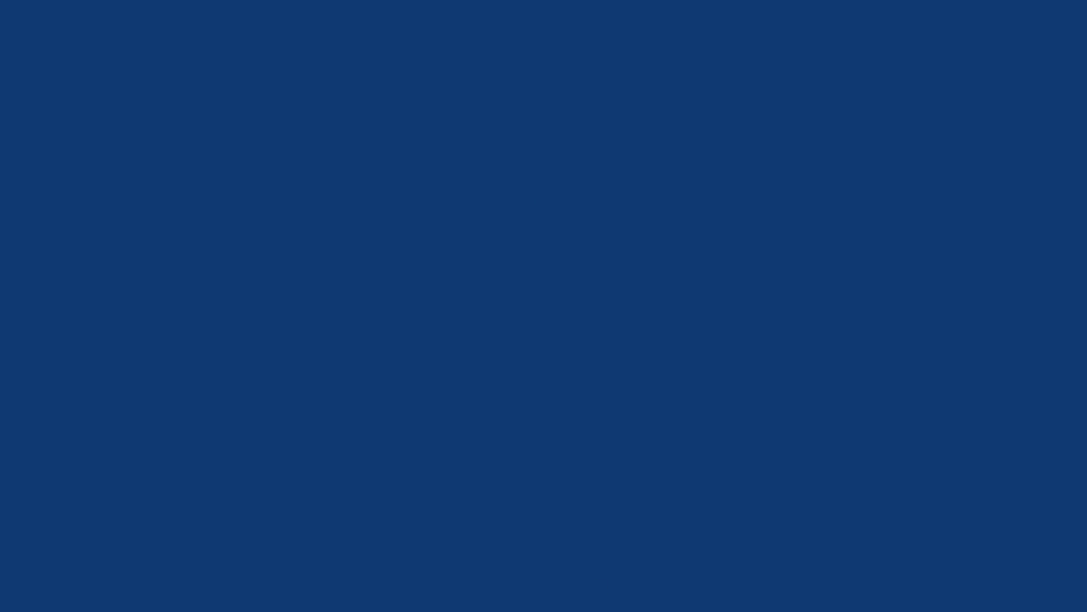
Switch to the TestStand Operator Interface and run a single pass of Mobile Device Test.seq with no simulated component failures
{"action": "mouse_move", "coordinate": [576, 609]}
{"action": "mouse_move", "coordinate": [449, 602]}
{"action": "left_click", "coordinate": [476, 579]}
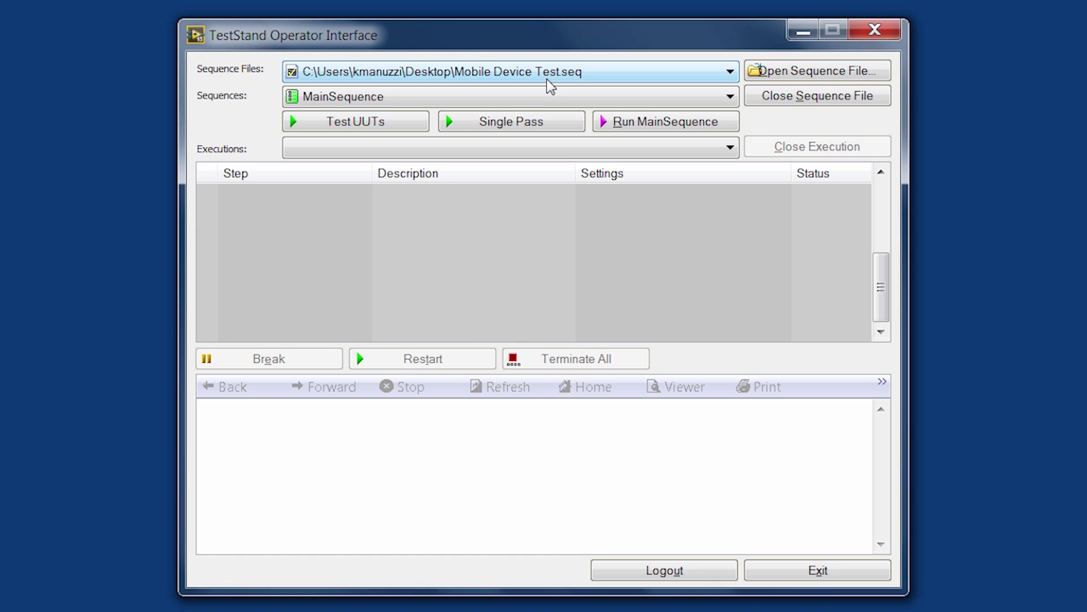
{"action": "left_click", "coordinate": [529, 128]}
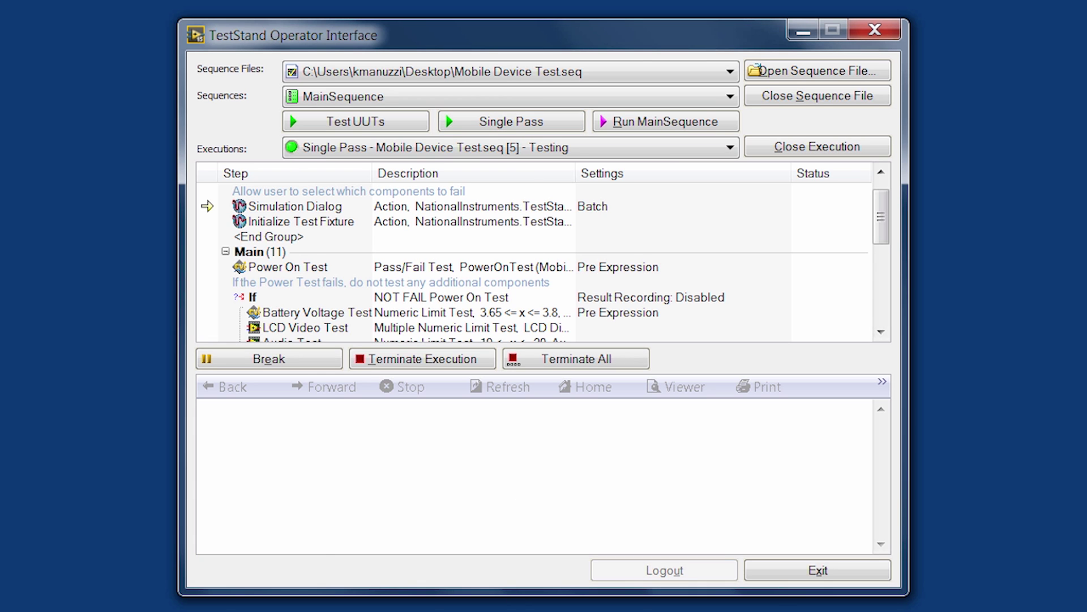
{"action": "left_click", "coordinate": [645, 583]}
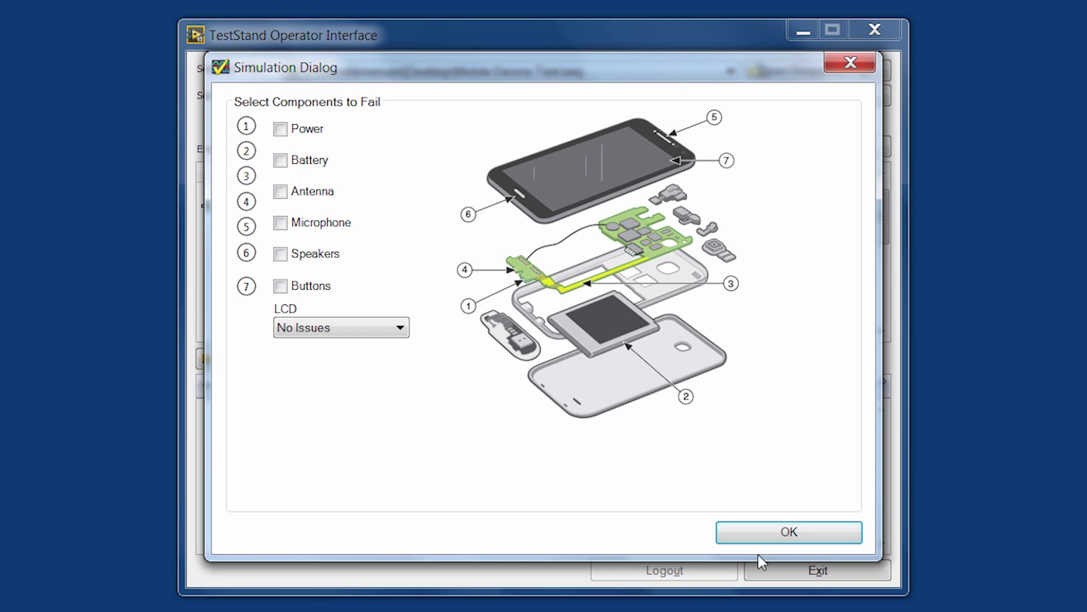
{"action": "left_click", "coordinate": [730, 534]}
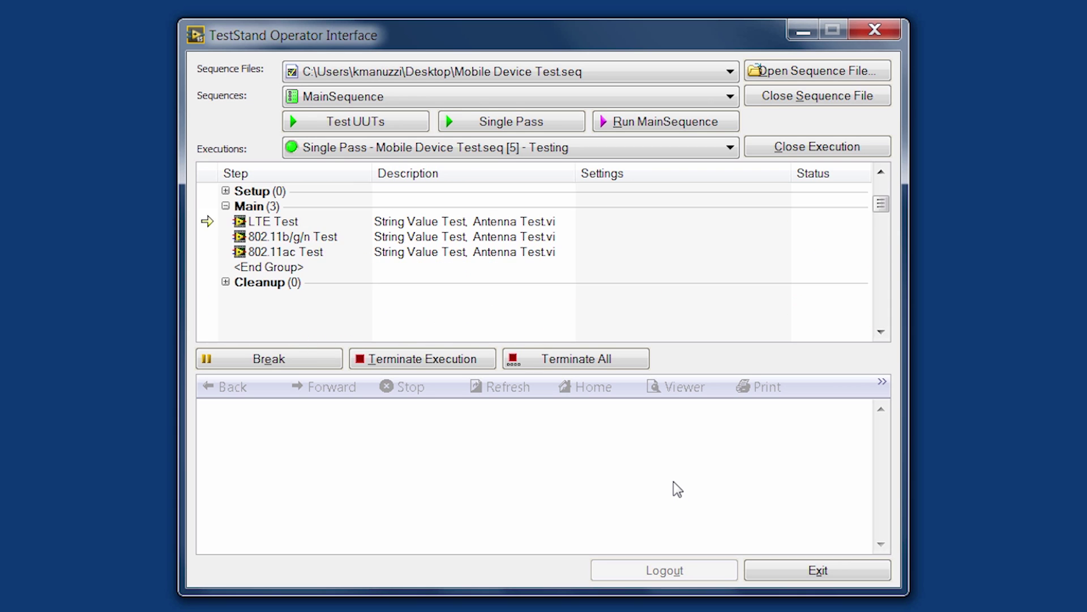